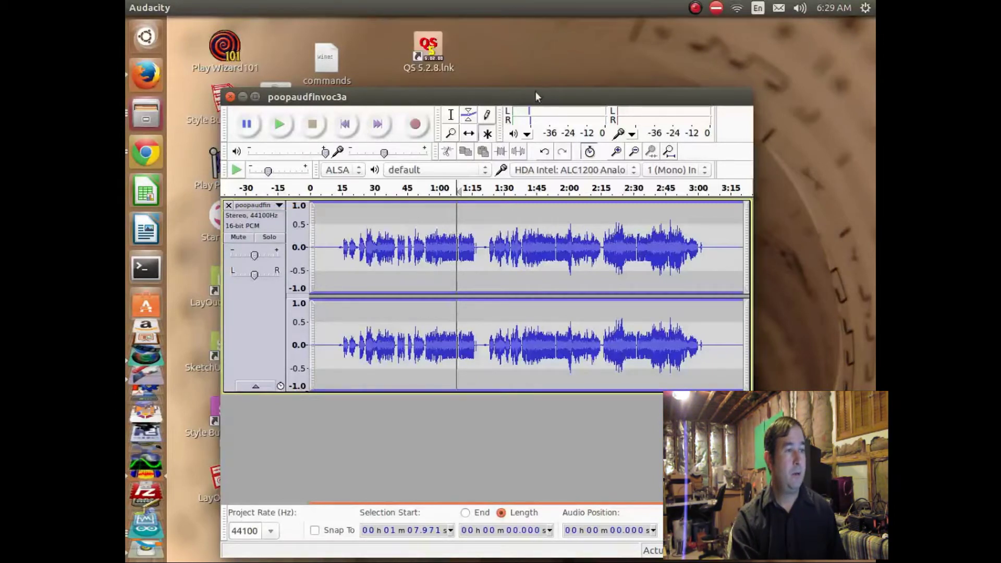
Move the Audacity project window slightly up and to the right.
{"action": "left_click_drag", "start_coordinate": [536, 93], "coordinate": [552, 77]}
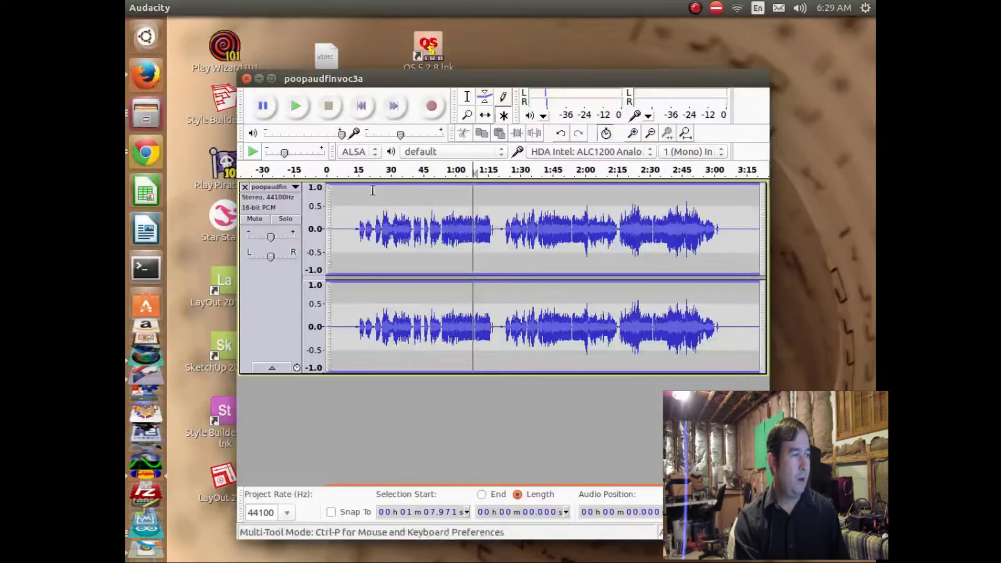
{"action": "left_click", "coordinate": [353, 173]}
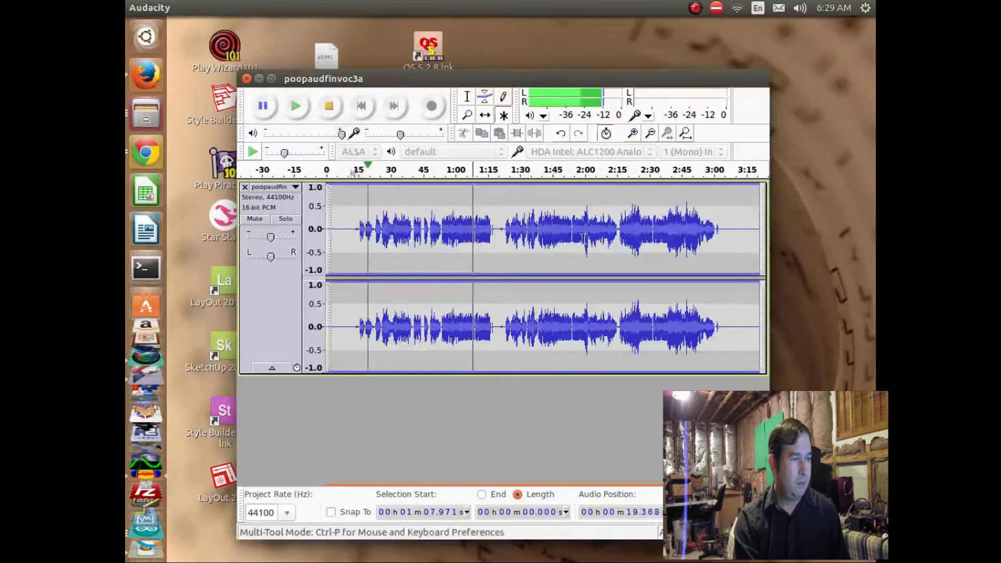
{"action": "left_click", "coordinate": [329, 106]}
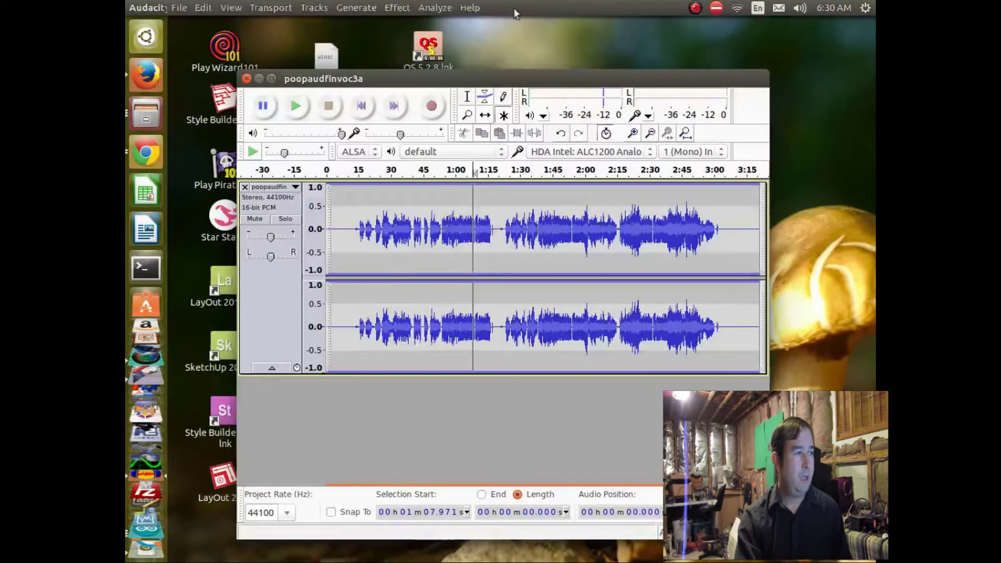
{"action": "left_click", "coordinate": [395, 8]}
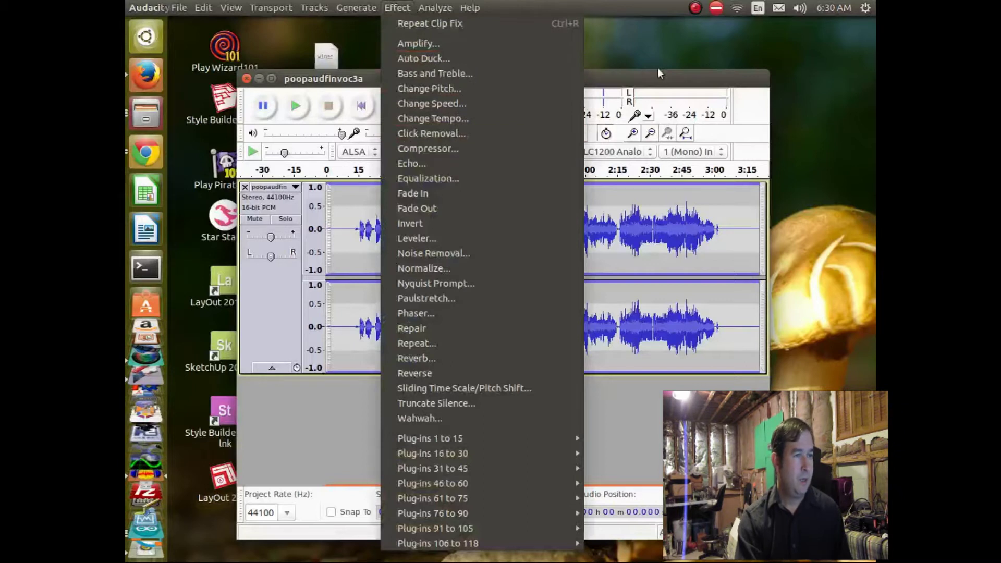
{"action": "left_click", "coordinate": [648, 78]}
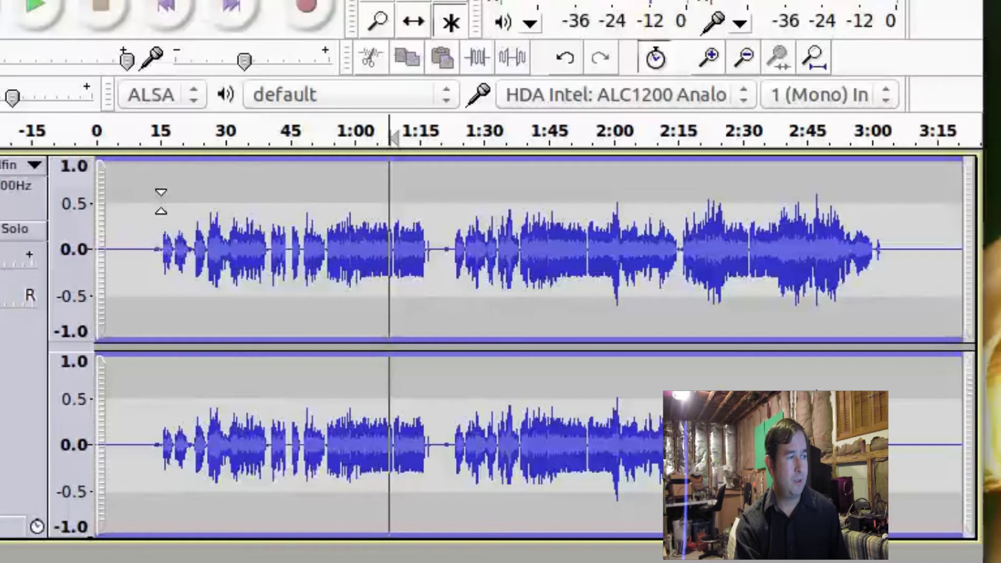
Add envelope points at 0:15, raised, and 0:30, lowering the volume after it.
{"action": "left_click_drag", "start_coordinate": [162, 201], "coordinate": [165, 172]}
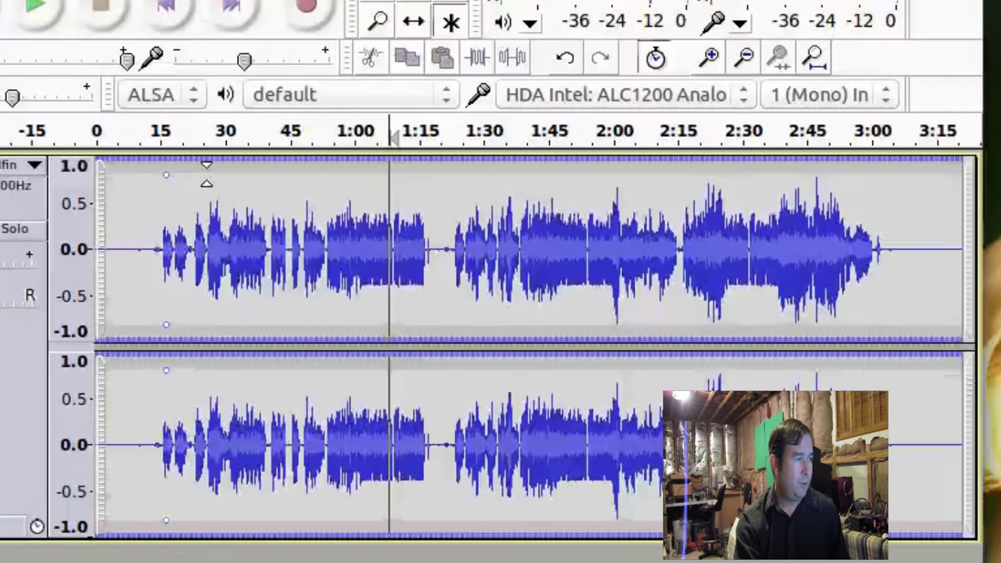
{"action": "left_click", "coordinate": [218, 175]}
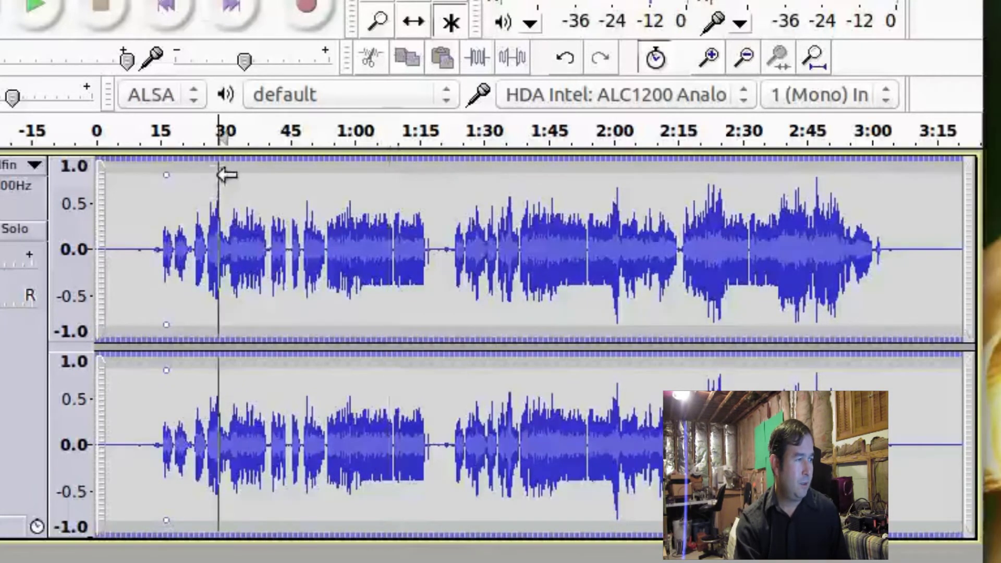
{"action": "left_click_drag", "start_coordinate": [221, 175], "coordinate": [213, 200]}
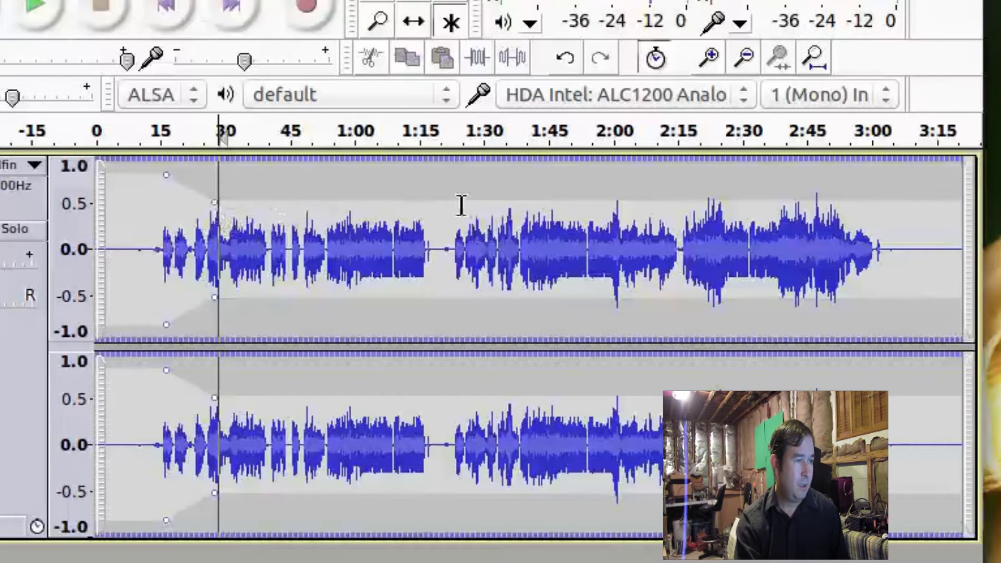
Add envelope points at 1:55, 2:00 and 2:05, raising volume after 2:05, plus a slightly lower 2:20 point.
{"action": "left_click", "coordinate": [597, 199]}
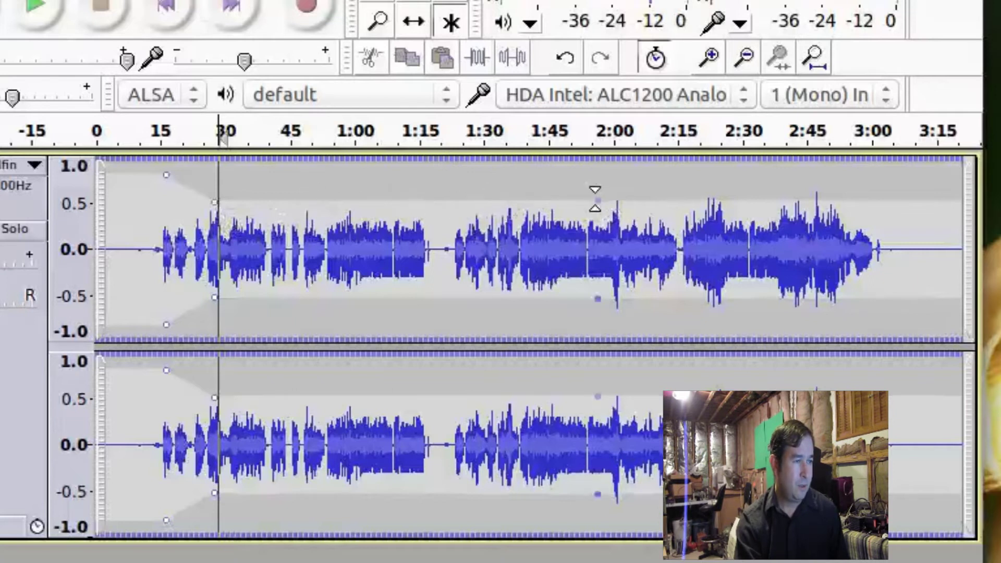
{"action": "left_click", "coordinate": [616, 200]}
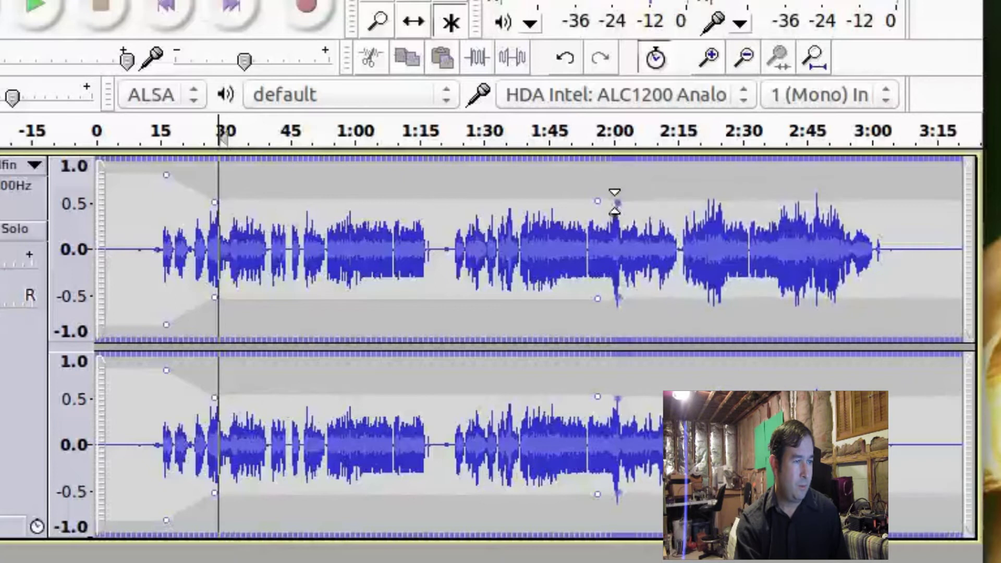
{"action": "left_click_drag", "start_coordinate": [634, 200], "coordinate": [629, 177]}
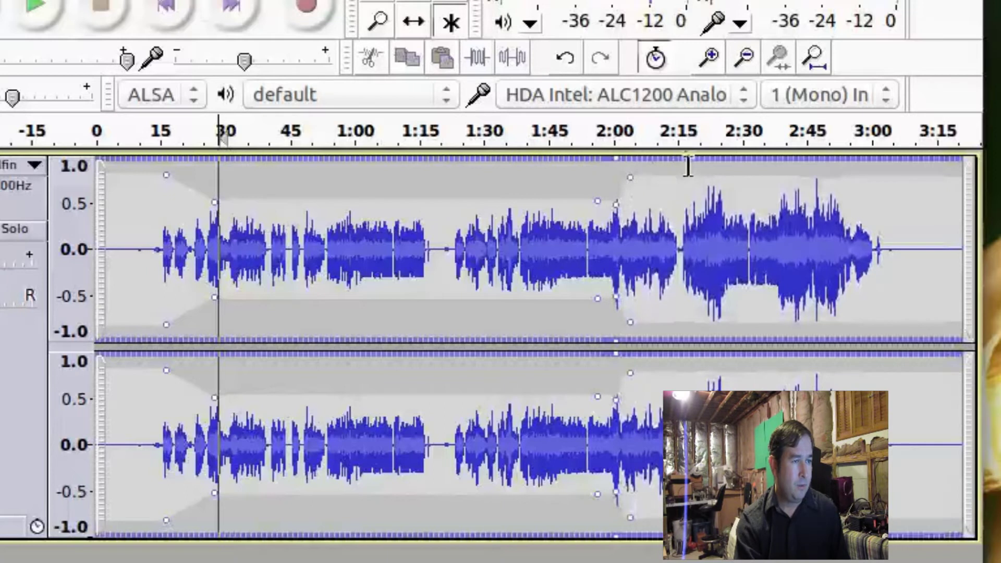
{"action": "left_click", "coordinate": [703, 177]}
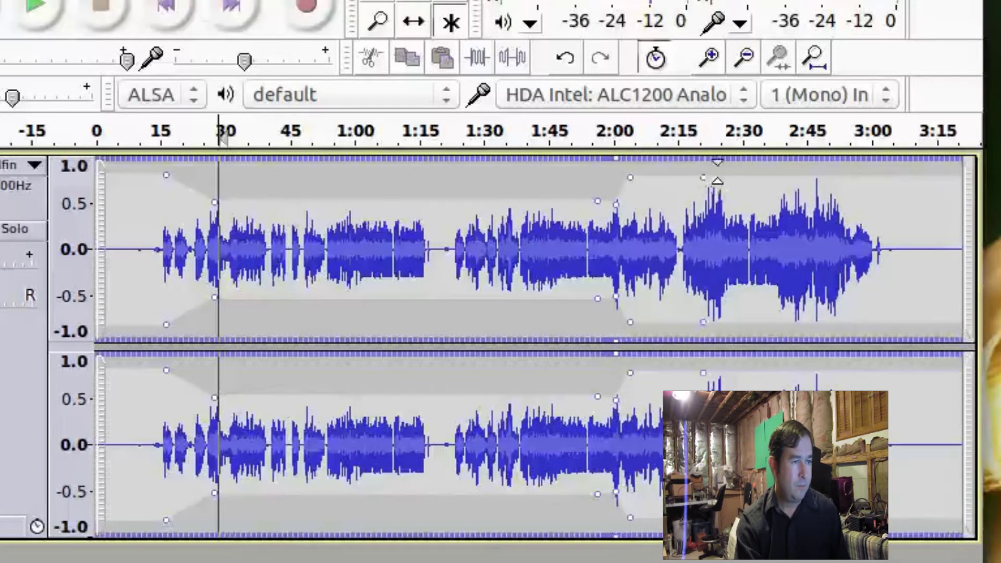
{"action": "left_click_drag", "start_coordinate": [718, 171], "coordinate": [707, 188]}
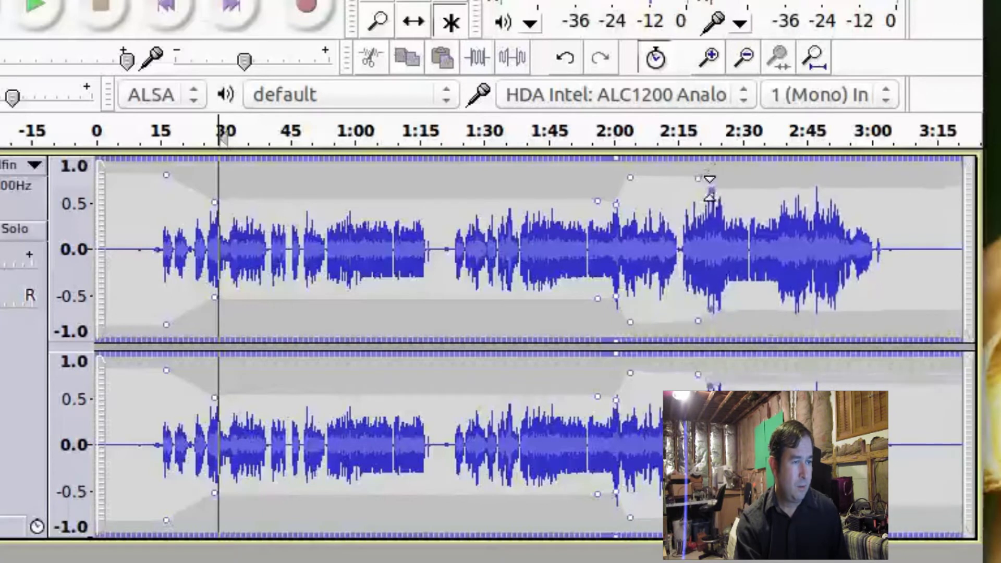
Add envelope points near 2:25 and 2:40, lowering the volume after 2:40.
{"action": "left_click", "coordinate": [733, 188]}
{"action": "mouse_move", "coordinate": [734, 188]}
{"action": "left_mouse_down"}
{"action": "mouse_move", "coordinate": [729, 174]}
{"action": "mouse_move", "coordinate": [724, 188]}
{"action": "mouse_move", "coordinate": [739, 187]}
{"action": "mouse_move", "coordinate": [731, 180]}
{"action": "left_mouse_up"}
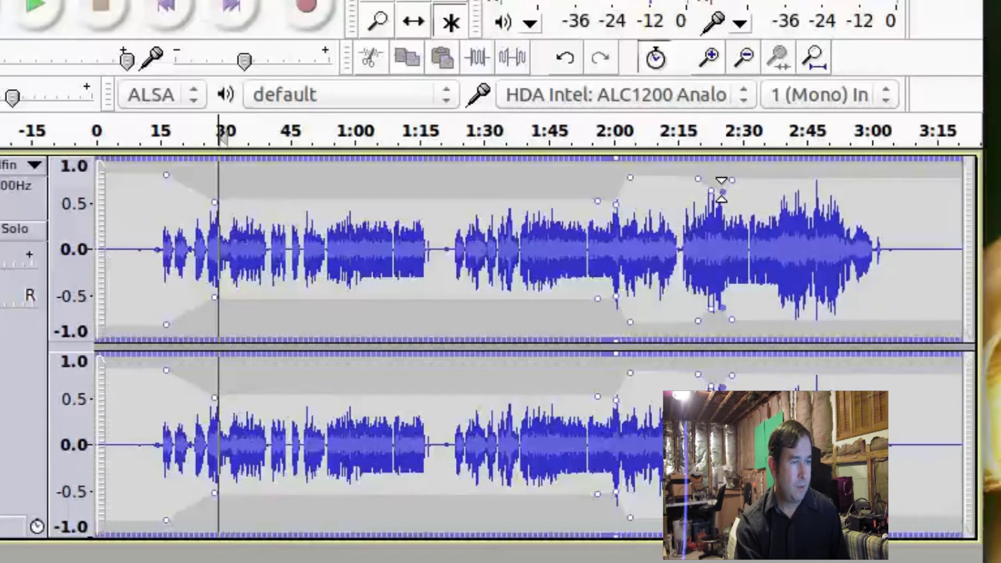
{"action": "left_click_drag", "start_coordinate": [775, 180], "coordinate": [781, 194]}
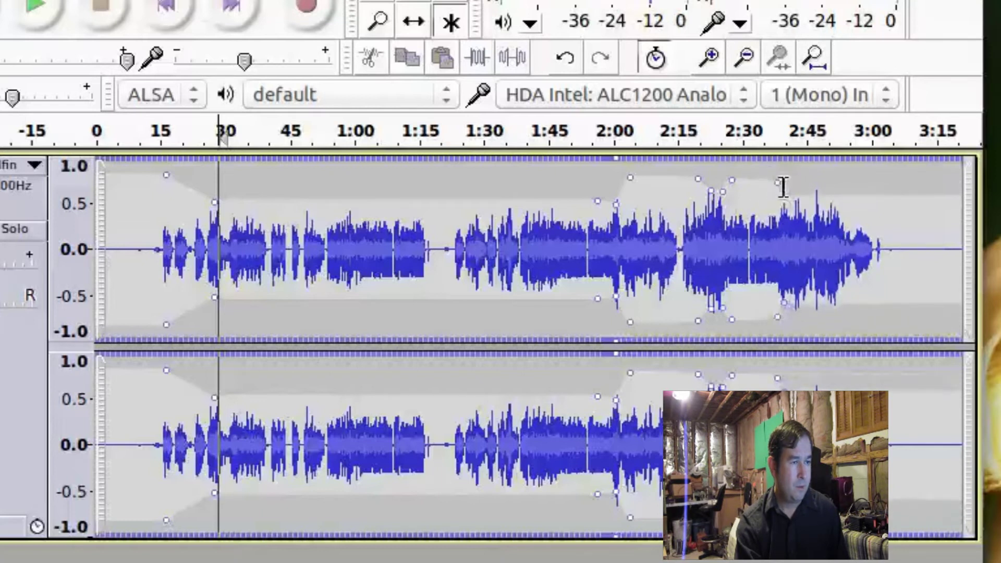
Add points near 2:55 and 3:00, raise the 3:00 point, then lower the ending near 3:02 to about 0.6.
{"action": "left_click", "coordinate": [846, 195]}
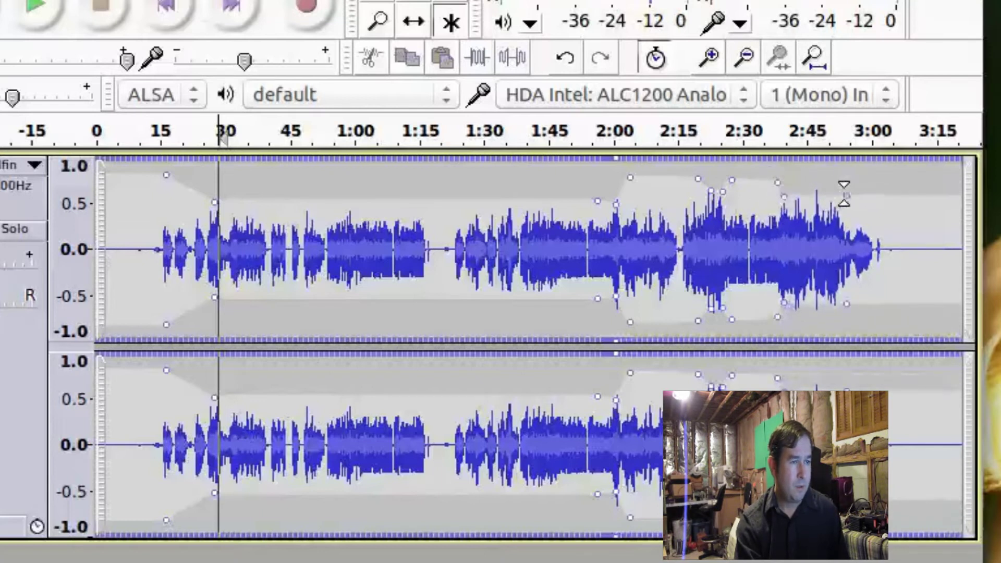
{"action": "left_click", "coordinate": [866, 196]}
{"action": "left_click_drag", "start_coordinate": [866, 196], "coordinate": [856, 178]}
{"action": "left_click", "coordinate": [891, 186]}
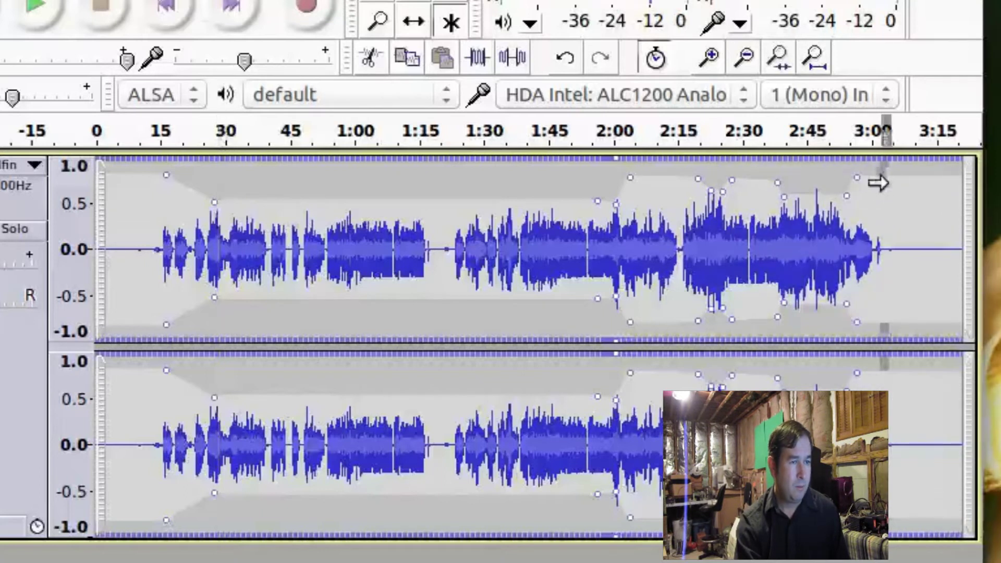
{"action": "left_click", "coordinate": [900, 197]}
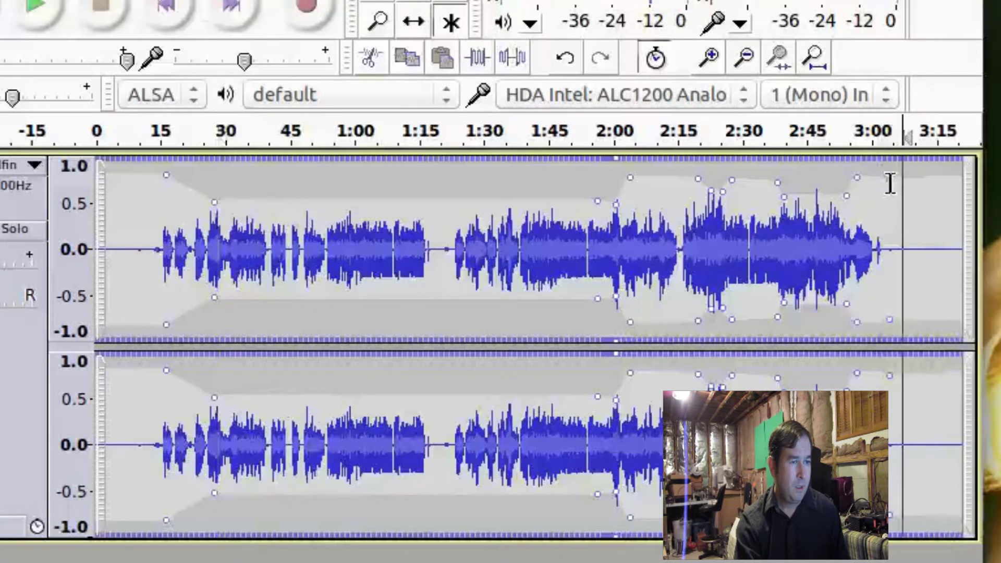
{"action": "left_click", "coordinate": [889, 186]}
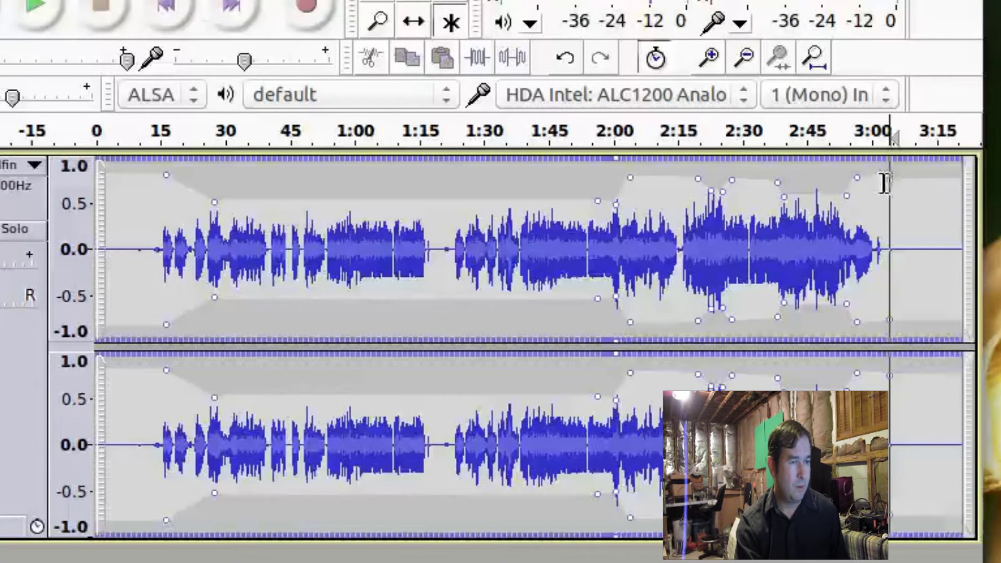
{"action": "left_click_drag", "start_coordinate": [894, 179], "coordinate": [880, 193]}
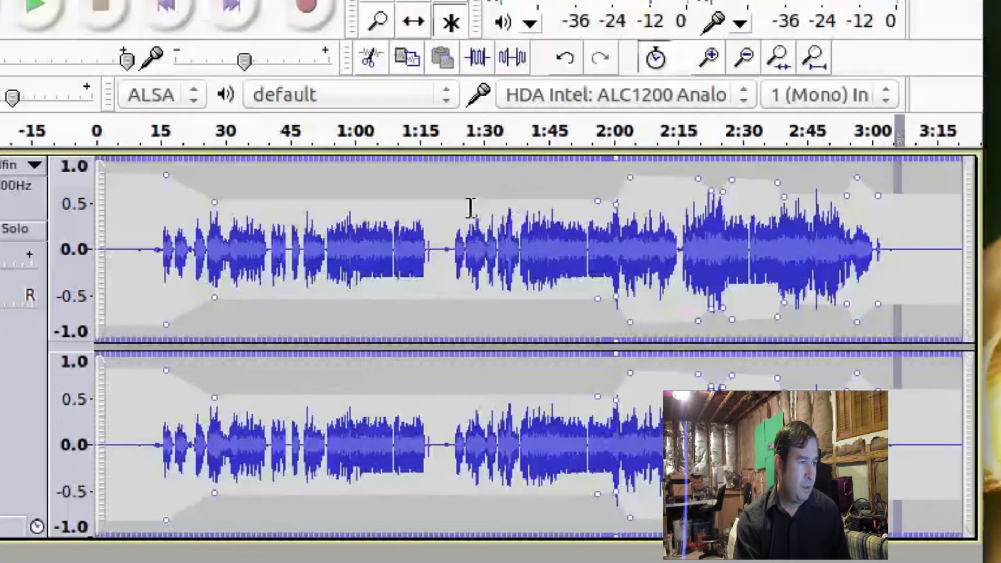
Add envelope points around 1:25 and 1:40, raise the 1:25 point to full volume, and slide the 1:40 point earlier.
{"action": "left_click", "coordinate": [448, 204]}
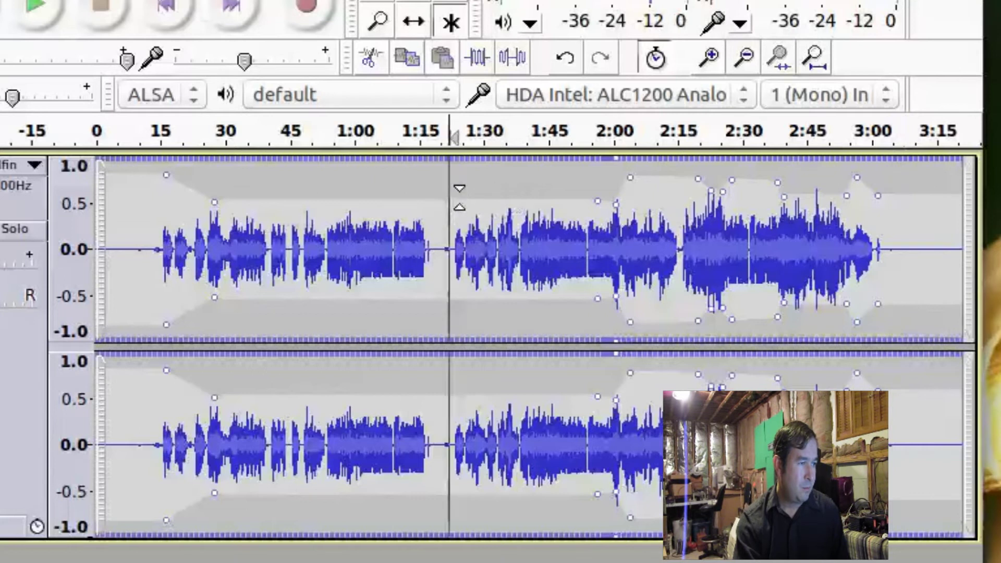
{"action": "left_click", "coordinate": [462, 199]}
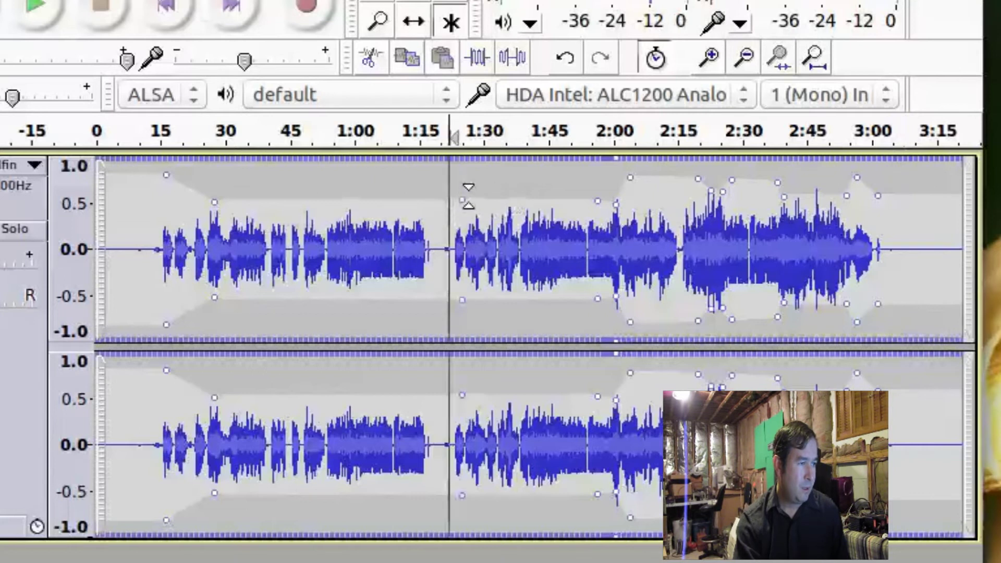
{"action": "left_click", "coordinate": [496, 200]}
{"action": "left_click", "coordinate": [445, 198]}
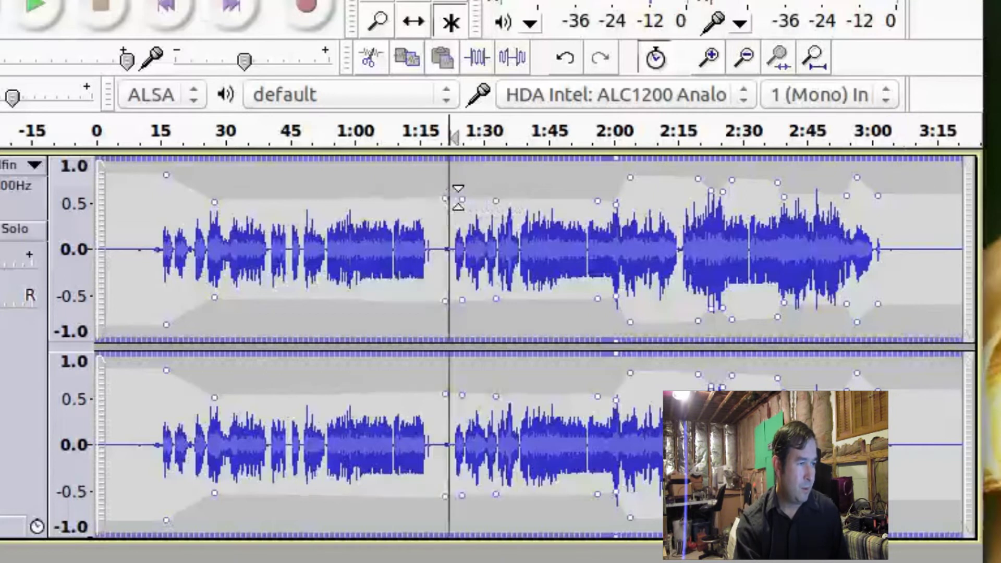
{"action": "left_click_drag", "start_coordinate": [462, 199], "coordinate": [454, 160]}
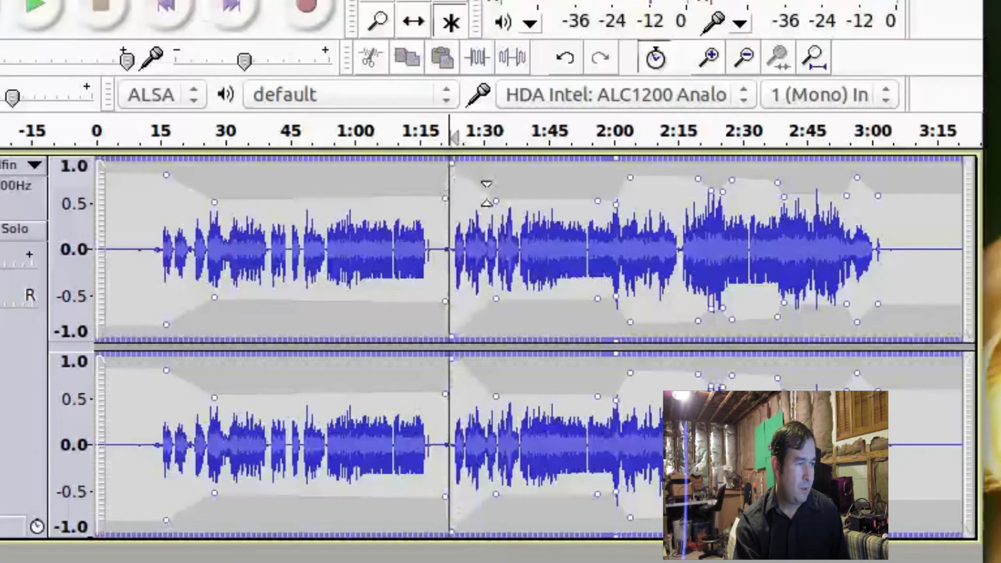
{"action": "left_click_drag", "start_coordinate": [496, 201], "coordinate": [487, 199]}
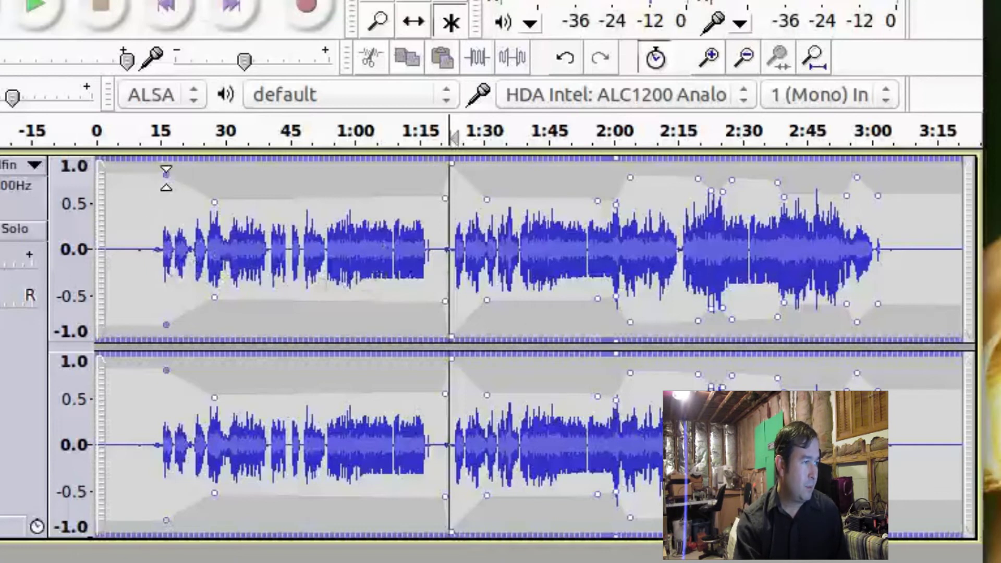
Raise the 0:15 envelope point to full volume and lower the envelope near 2:25.
{"action": "left_click_drag", "start_coordinate": [166, 177], "coordinate": [170, 150]}
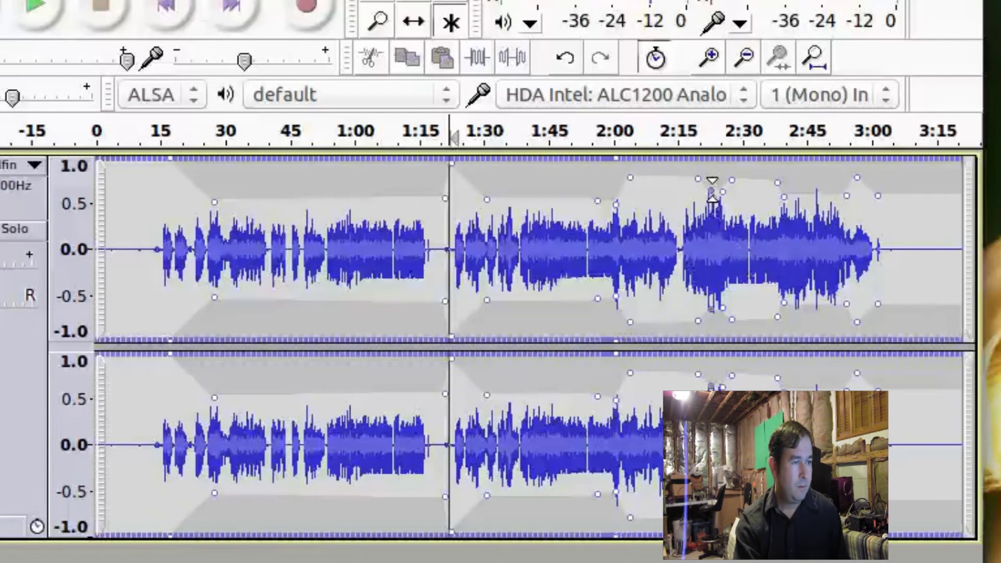
{"action": "left_click_drag", "start_coordinate": [713, 191], "coordinate": [710, 199]}
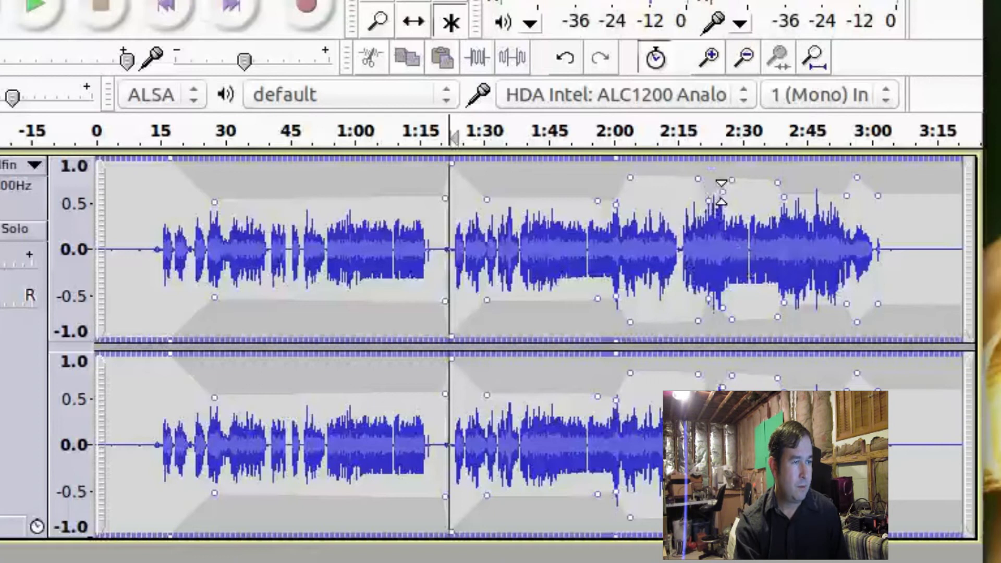
{"action": "left_click", "coordinate": [722, 192]}
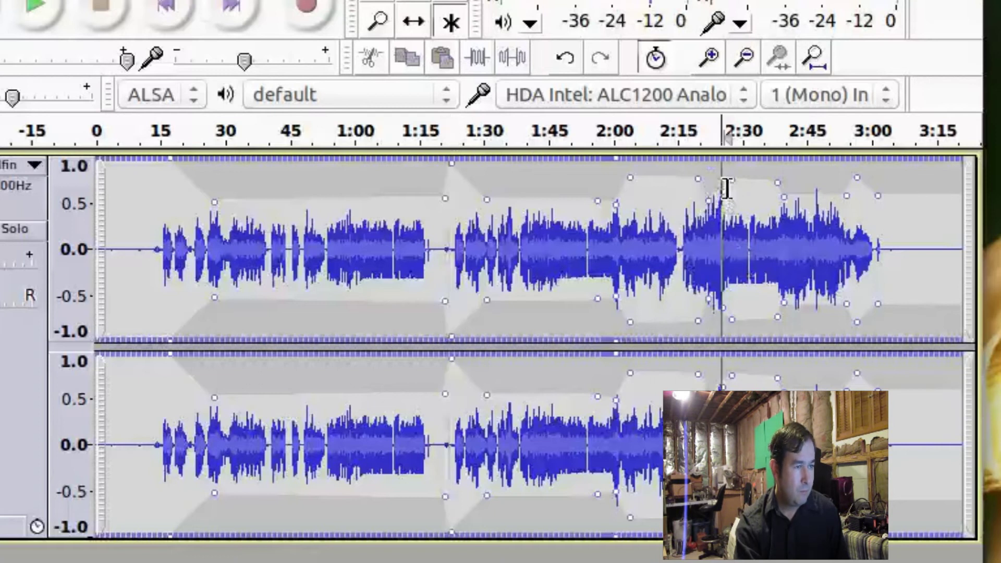
{"action": "left_click", "coordinate": [723, 200]}
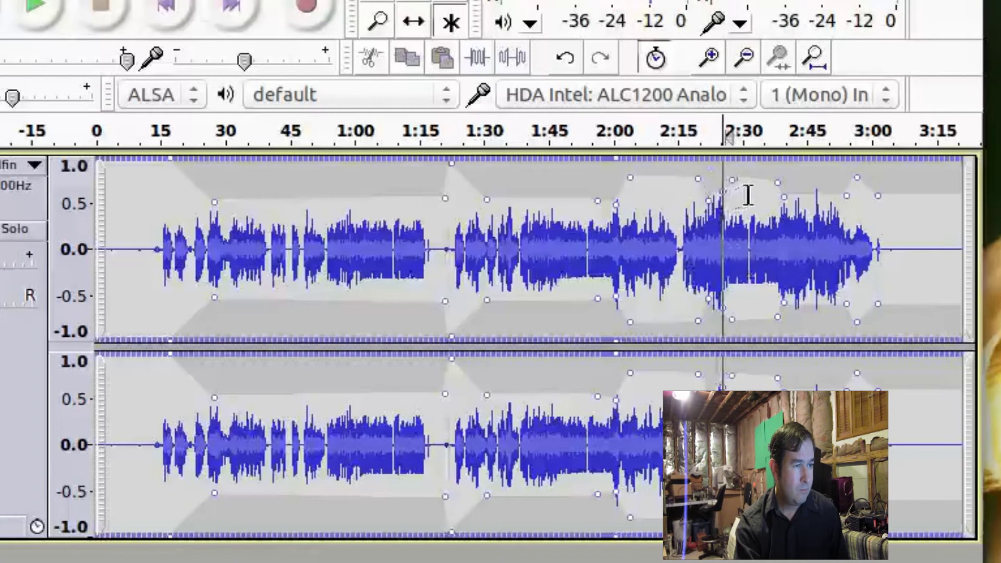
Pull the envelope down slightly near 2:38 and reshape it around the 2:00 point.
{"action": "left_click", "coordinate": [782, 180]}
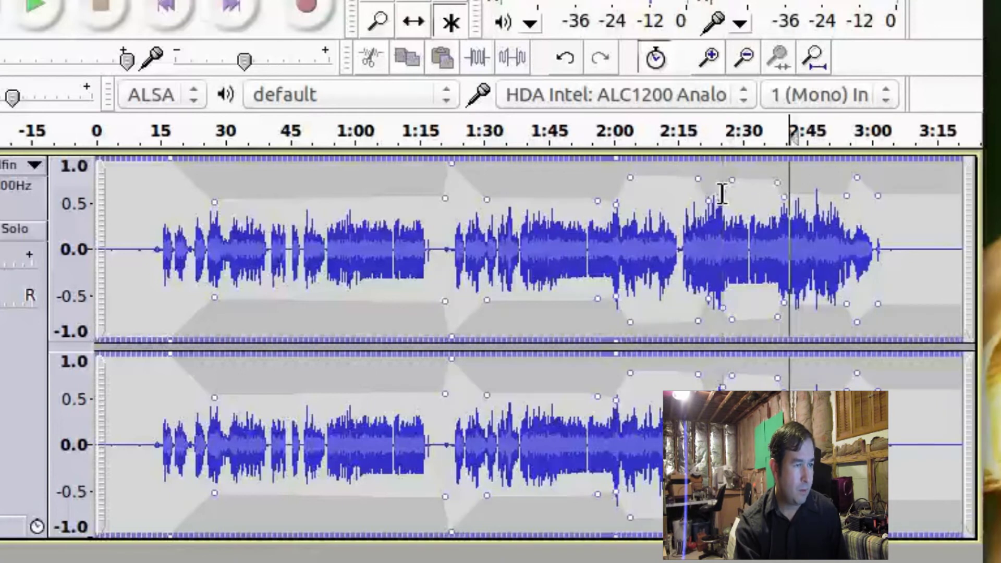
{"action": "left_click_drag", "start_coordinate": [721, 189], "coordinate": [723, 201]}
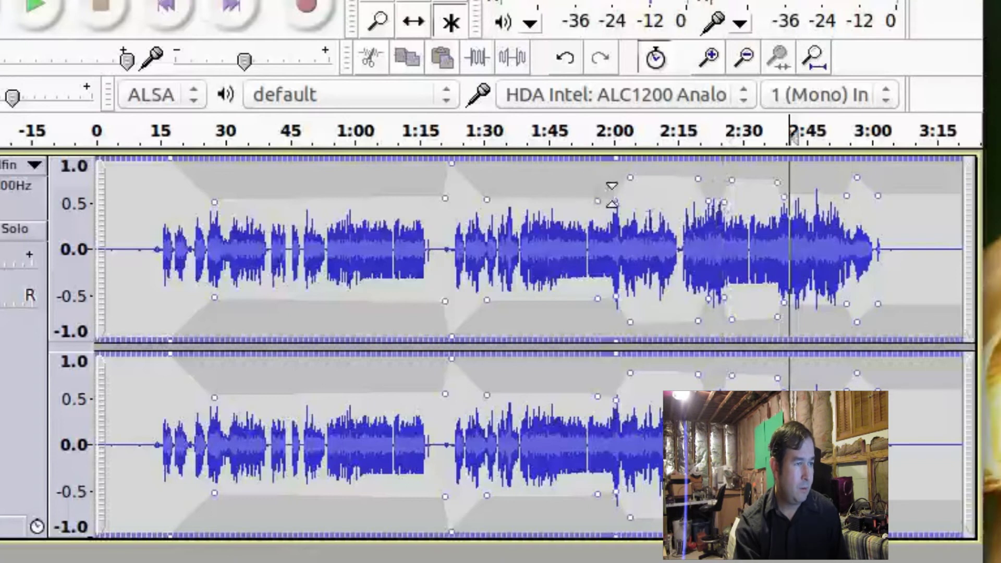
{"action": "mouse_move", "coordinate": [617, 200]}
{"action": "left_mouse_down"}
{"action": "mouse_move", "coordinate": [604, 201]}
{"action": "mouse_move", "coordinate": [608, 190]}
{"action": "left_mouse_up"}
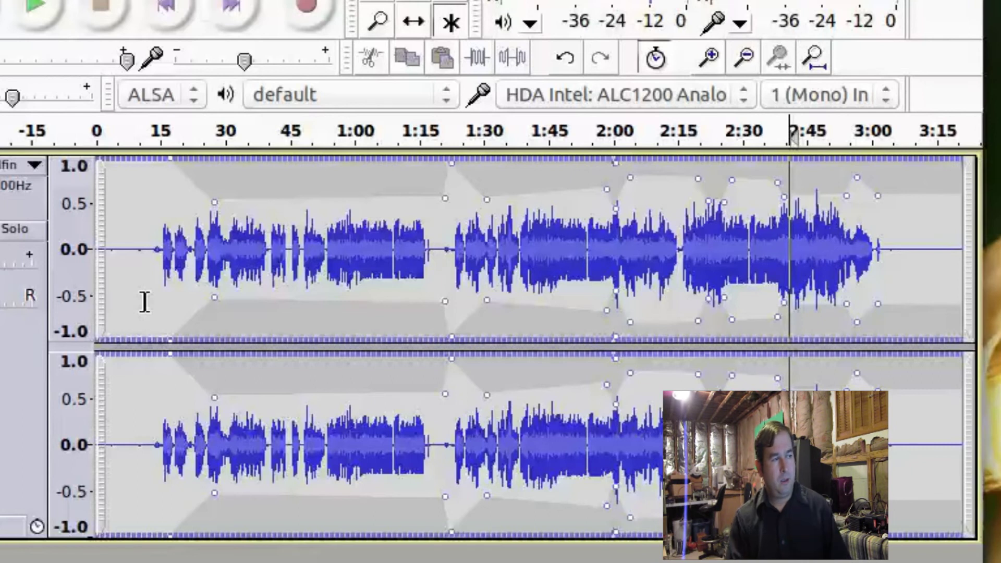
Play the voice track from about 0:13 to hear the evened-out levels, then stop.
{"action": "left_click", "coordinate": [145, 192]}
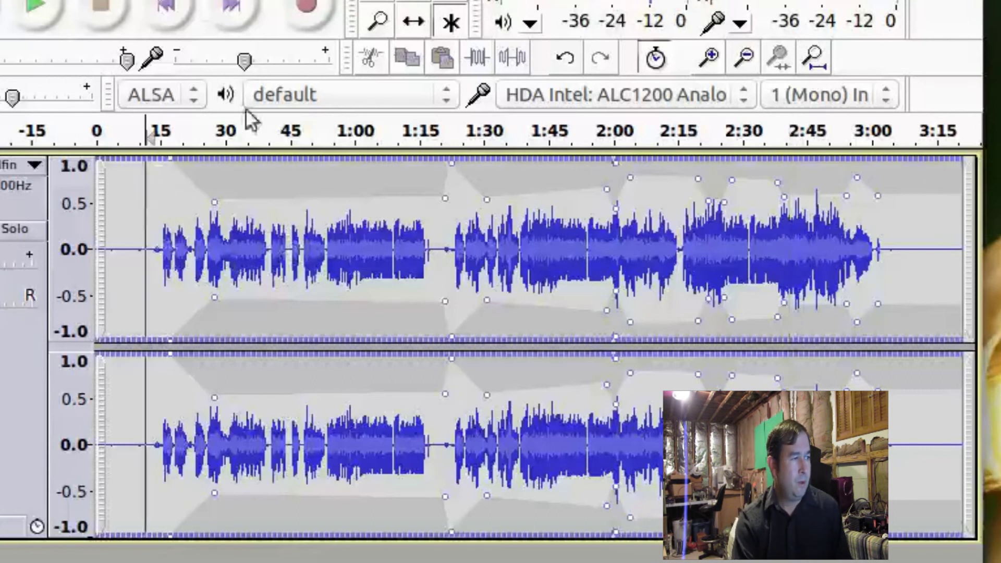
{"action": "left_click", "coordinate": [38, 9]}
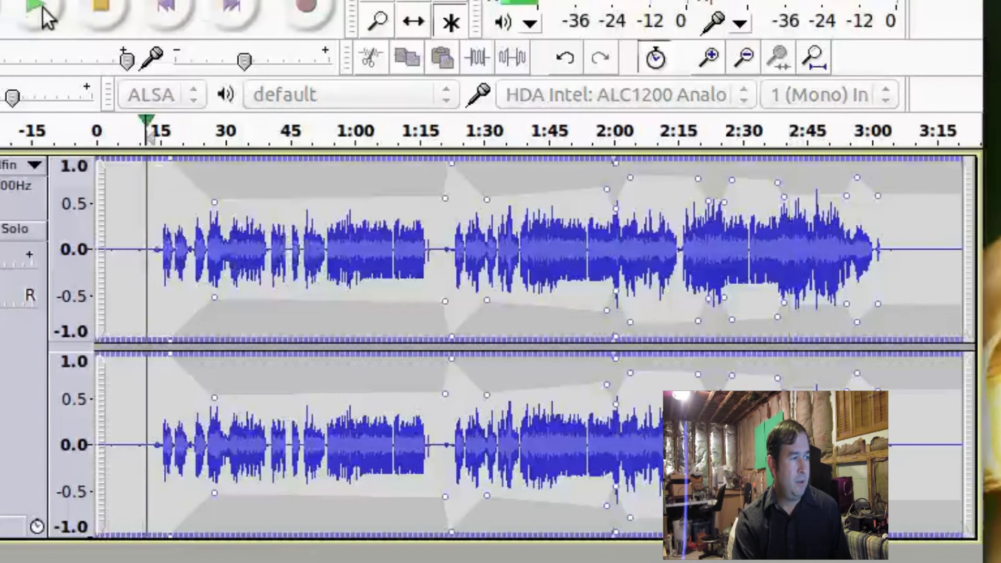
{"action": "left_click", "coordinate": [100, 6]}
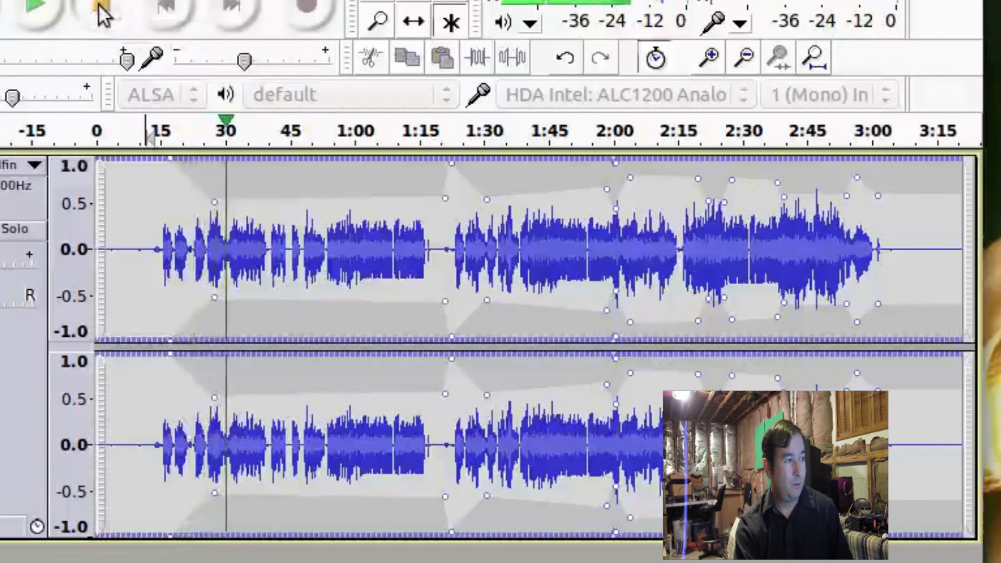